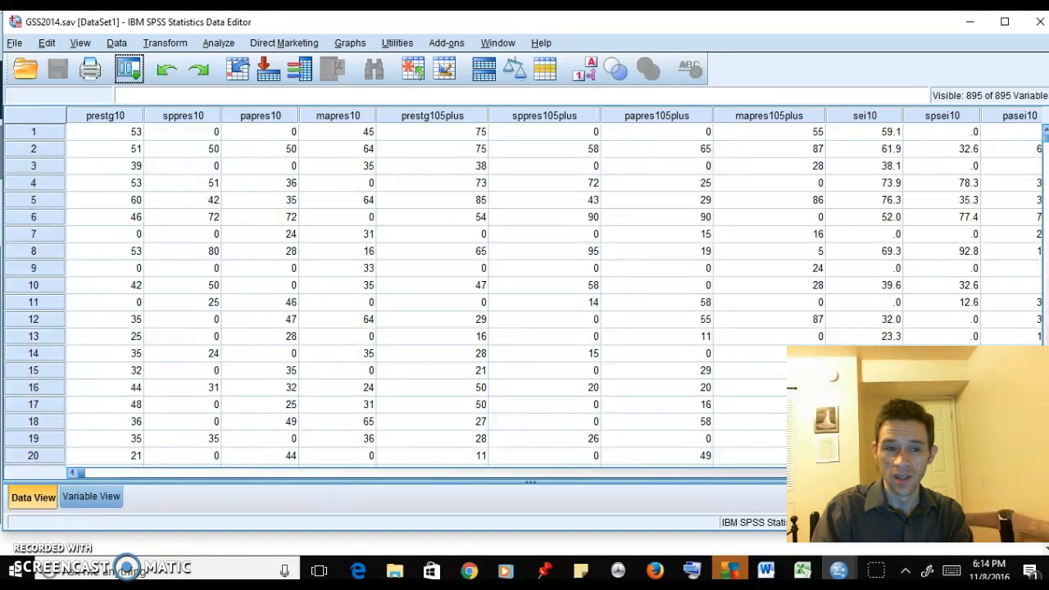
# Start a Crosstabs analysis and show the available variables by name instead of by label
pyautogui.click(219, 43)
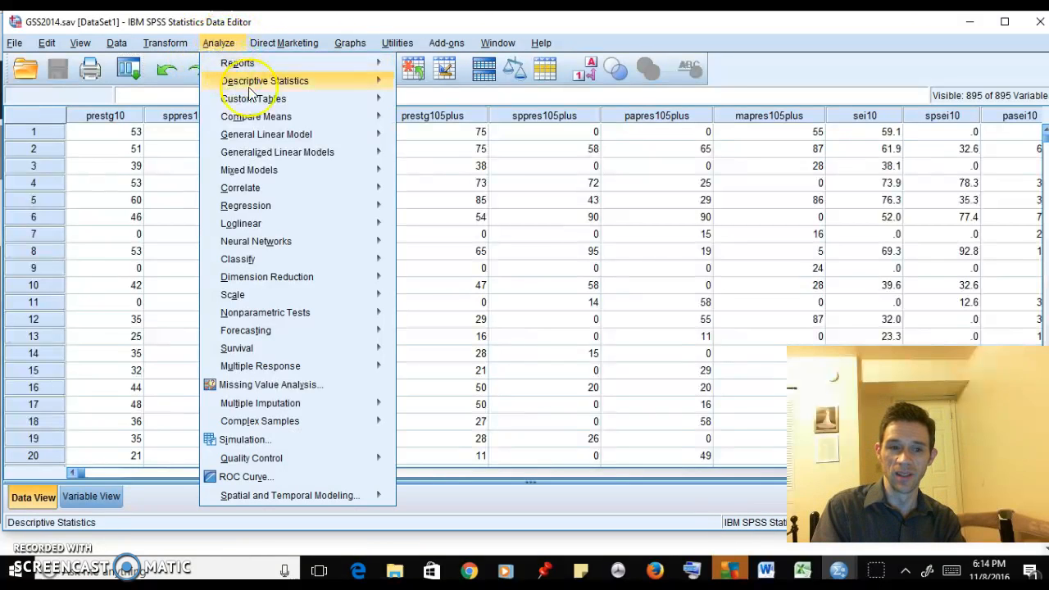
pyautogui.moveTo(250, 90)
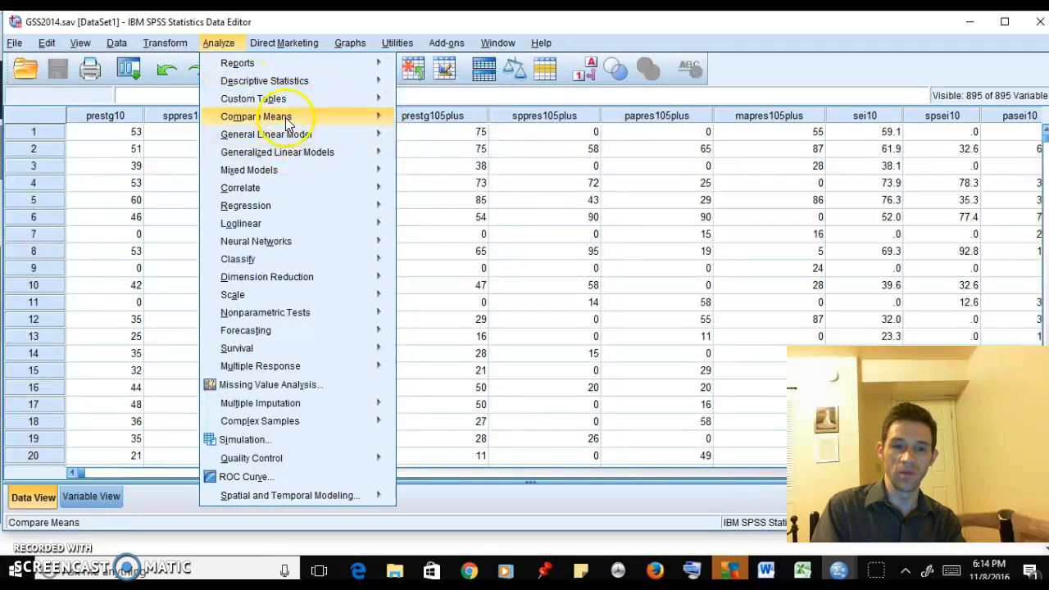
pyautogui.moveTo(282, 88)
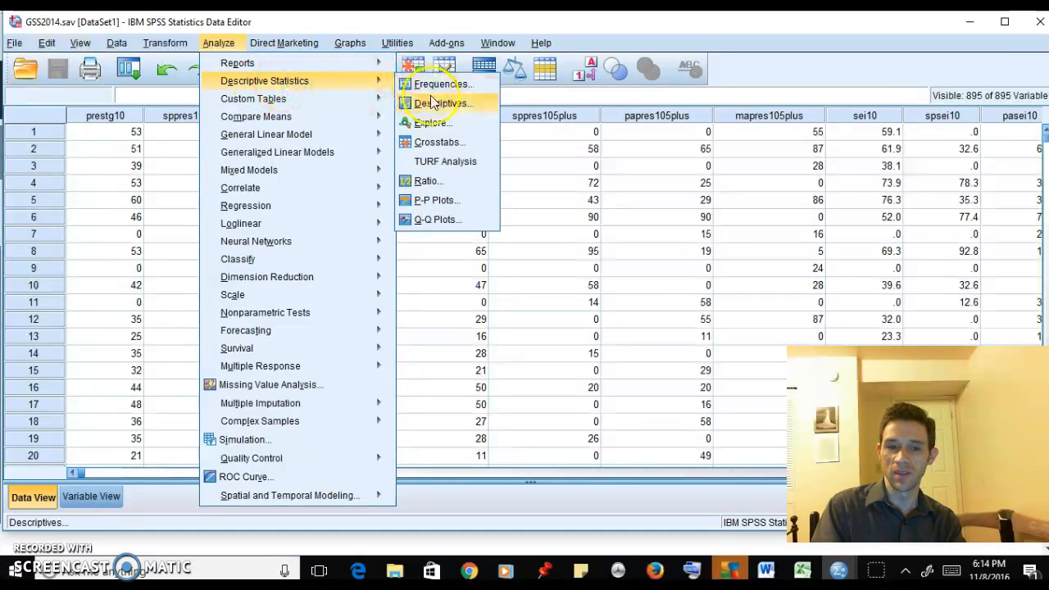
pyautogui.click(433, 143)
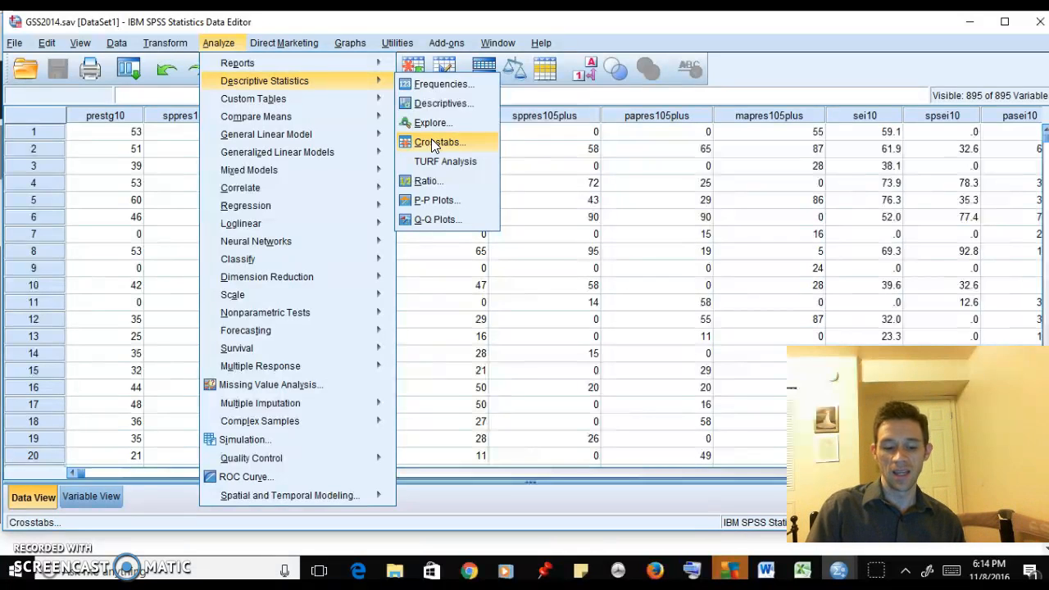
pyautogui.click(431, 141)
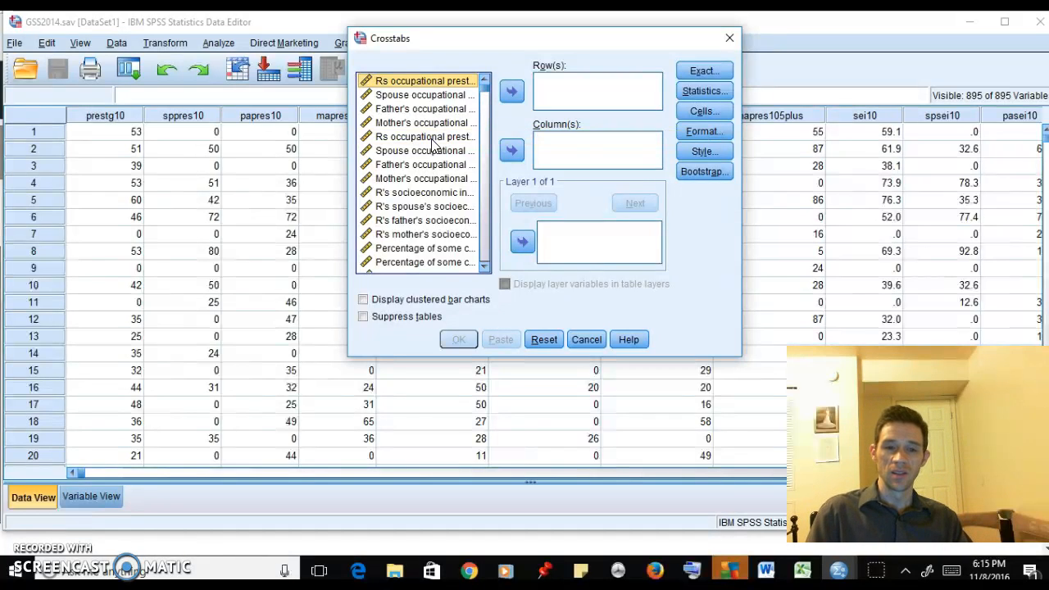
pyautogui.rightClick(429, 137)
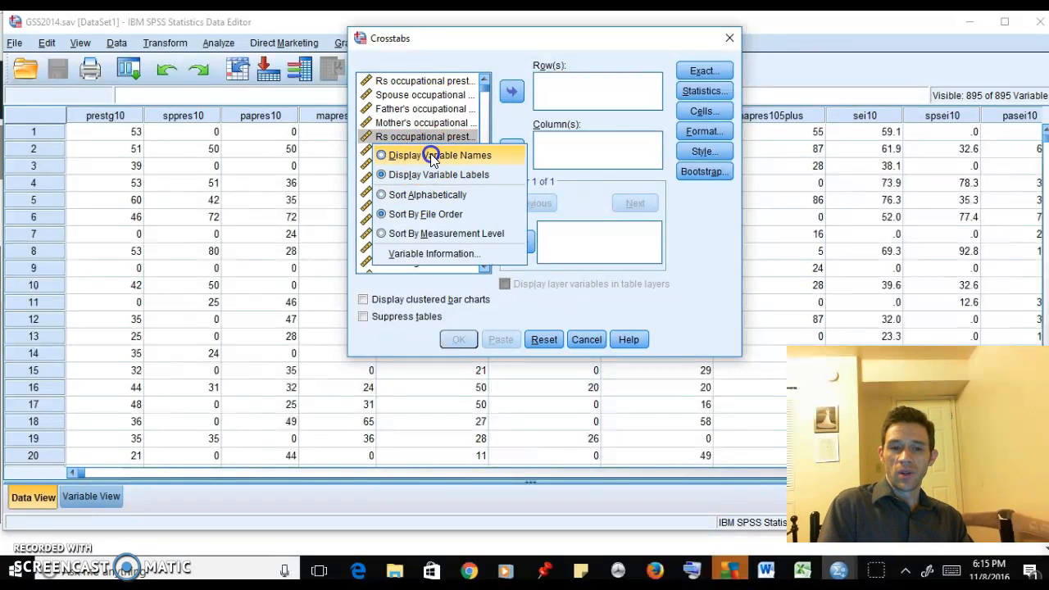
pyautogui.click(432, 156)
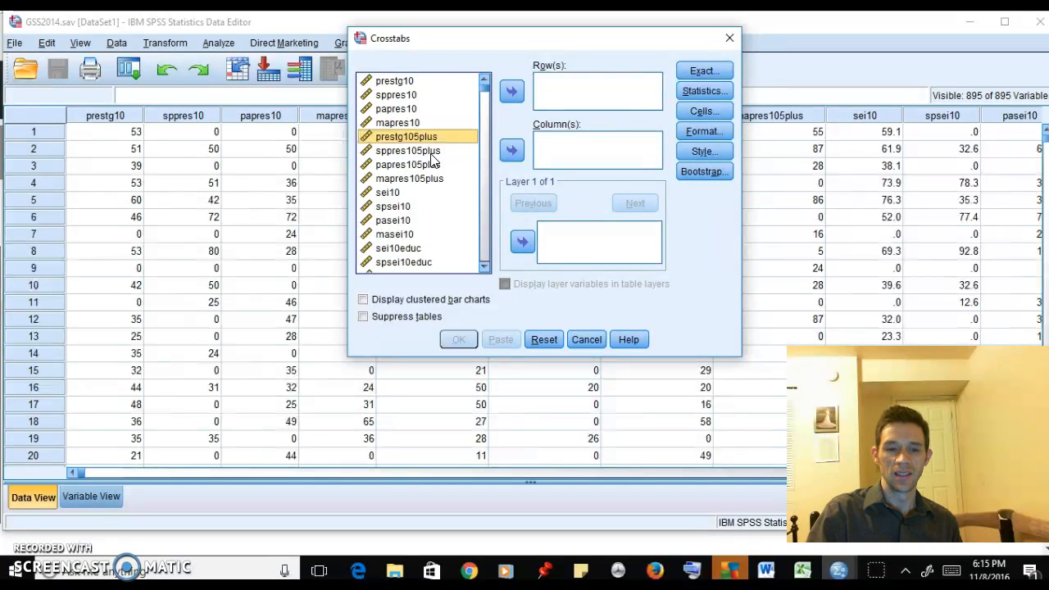
# Switch the Crosstabs variable list back to showing variable labels
pyautogui.click(484, 233)
pyautogui.click(484, 233)
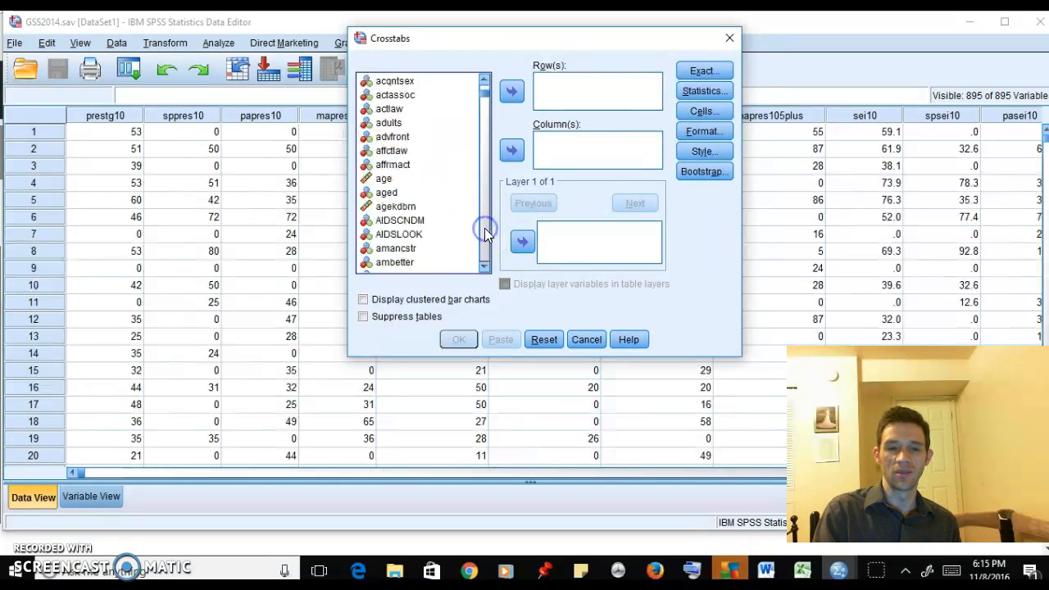
pyautogui.rightClick(392, 165)
pyautogui.click(405, 204)
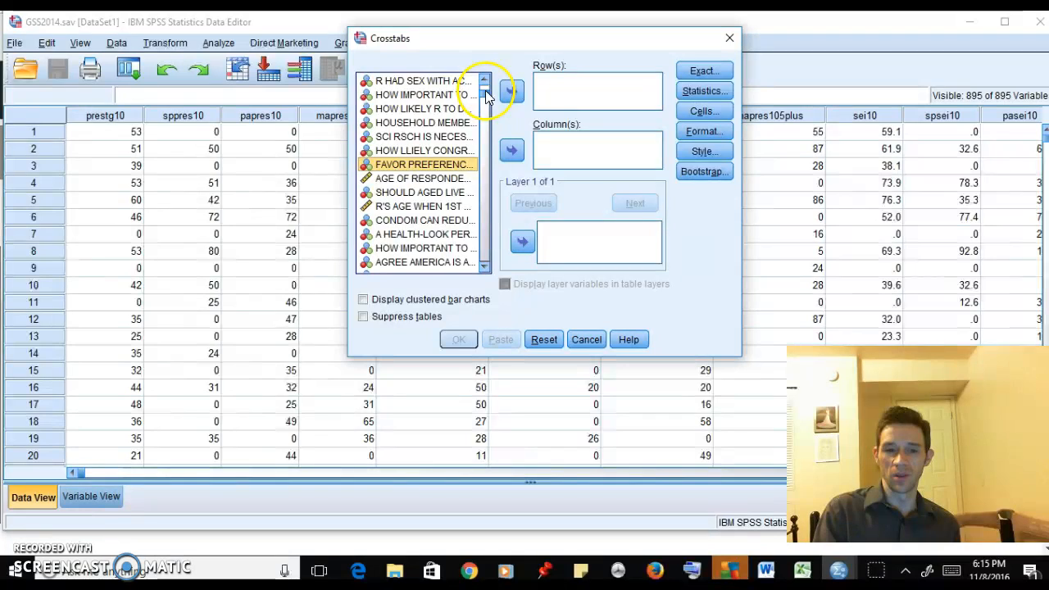
# Assign the variable on how important it is to have been born in America (ambornin) to the crosstab rows
pyautogui.moveTo(485, 90); pyautogui.dragTo(485, 91)
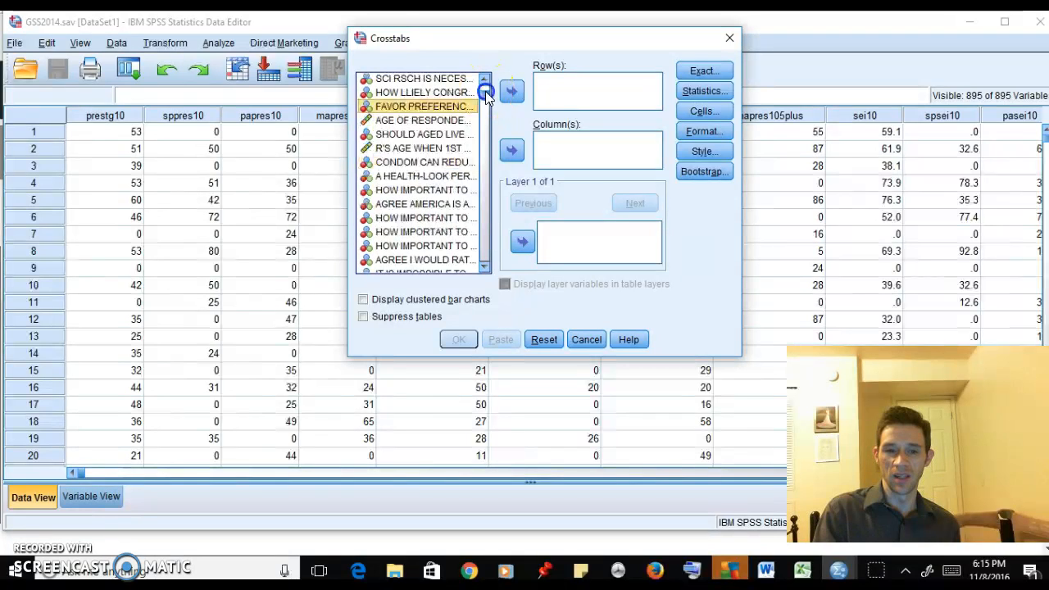
pyautogui.click(426, 112)
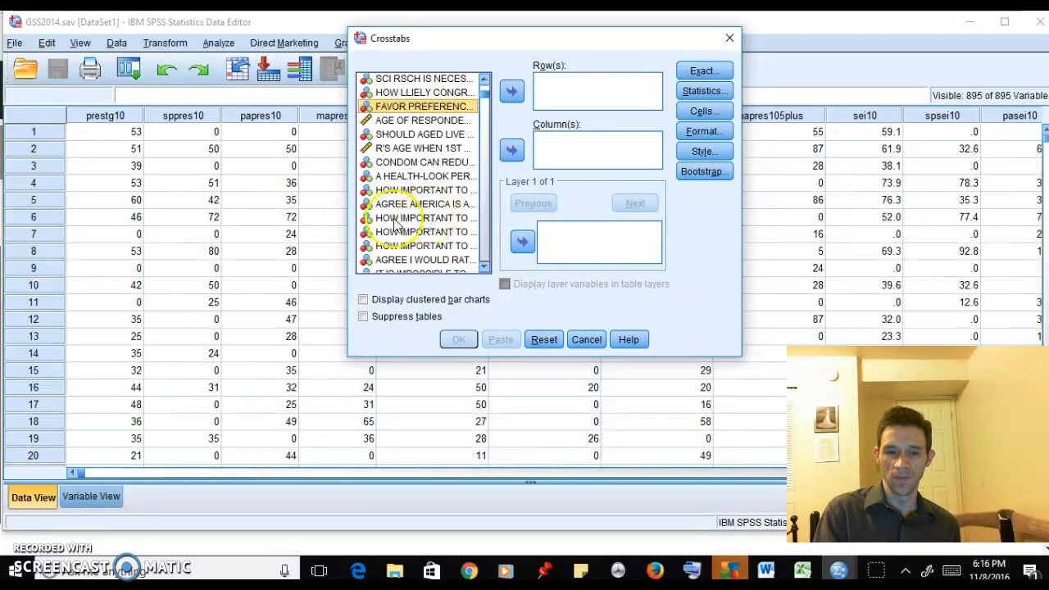
pyautogui.click(422, 204)
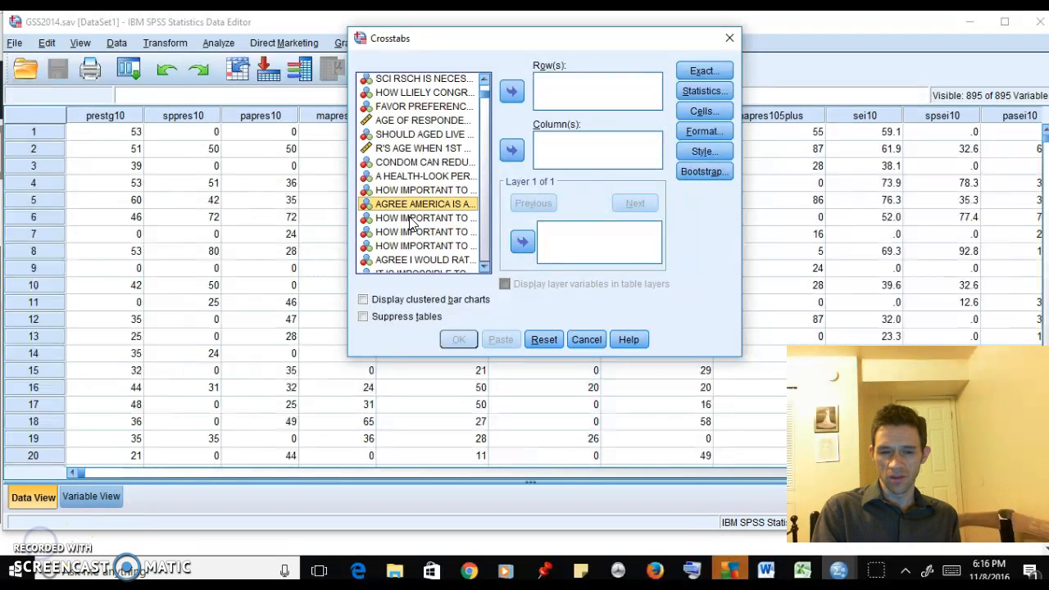
pyautogui.click(418, 219)
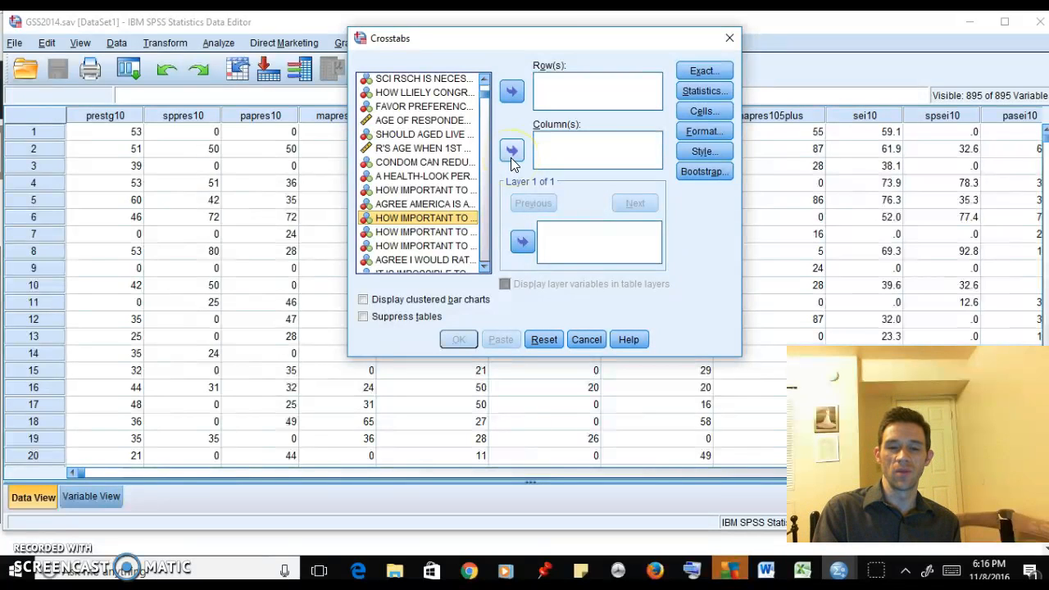
pyautogui.click(511, 91)
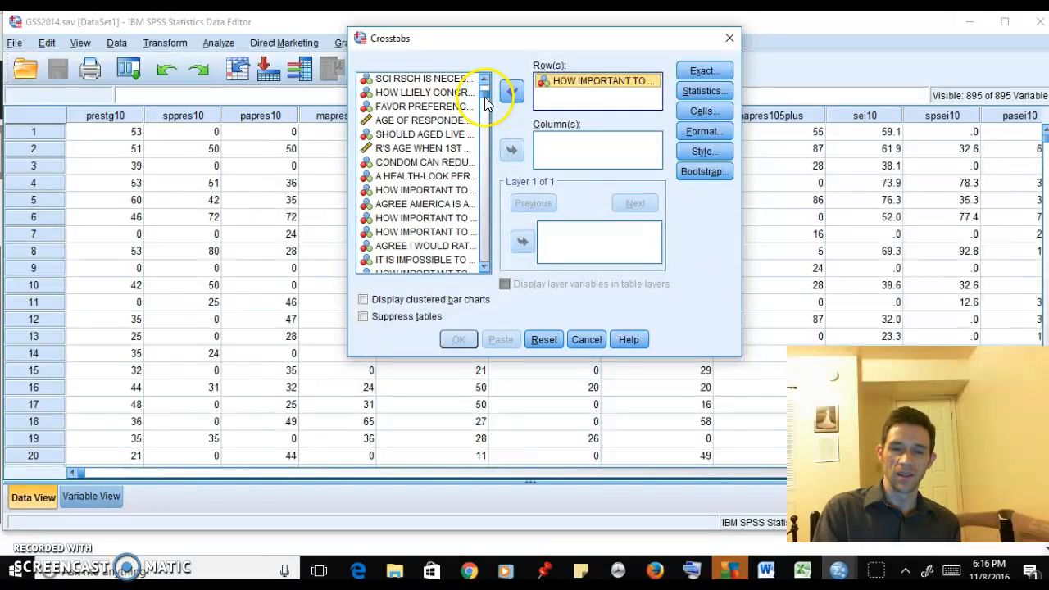
# Show the variables by name and assign sex to the crosstab columns
pyautogui.moveTo(484, 97); pyautogui.dragTo(484, 122)
pyautogui.rightClick(409, 200)
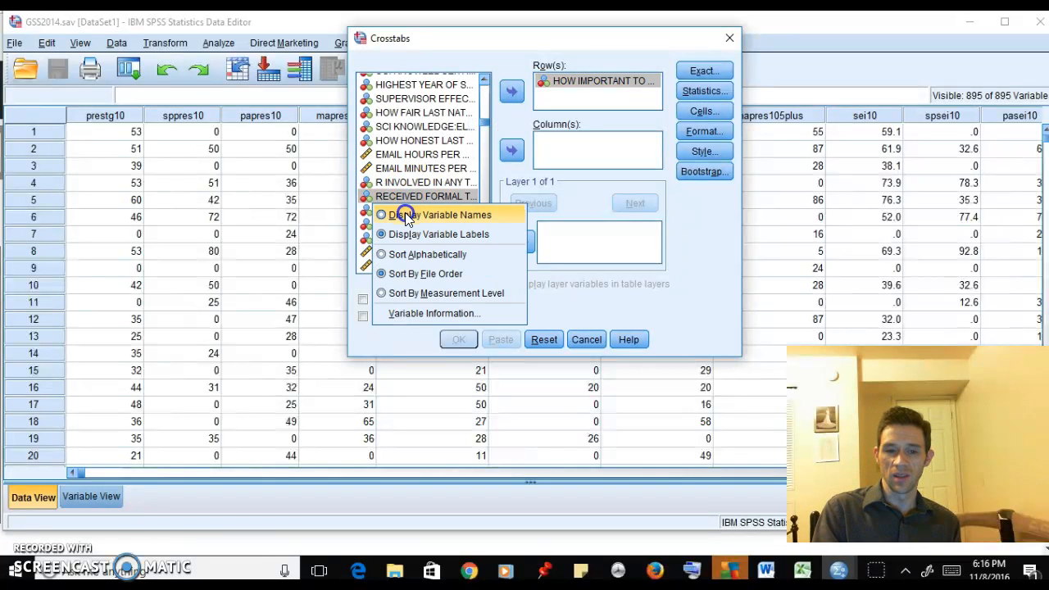
pyautogui.click(405, 212)
pyautogui.write('sex')
pyautogui.click(509, 150)
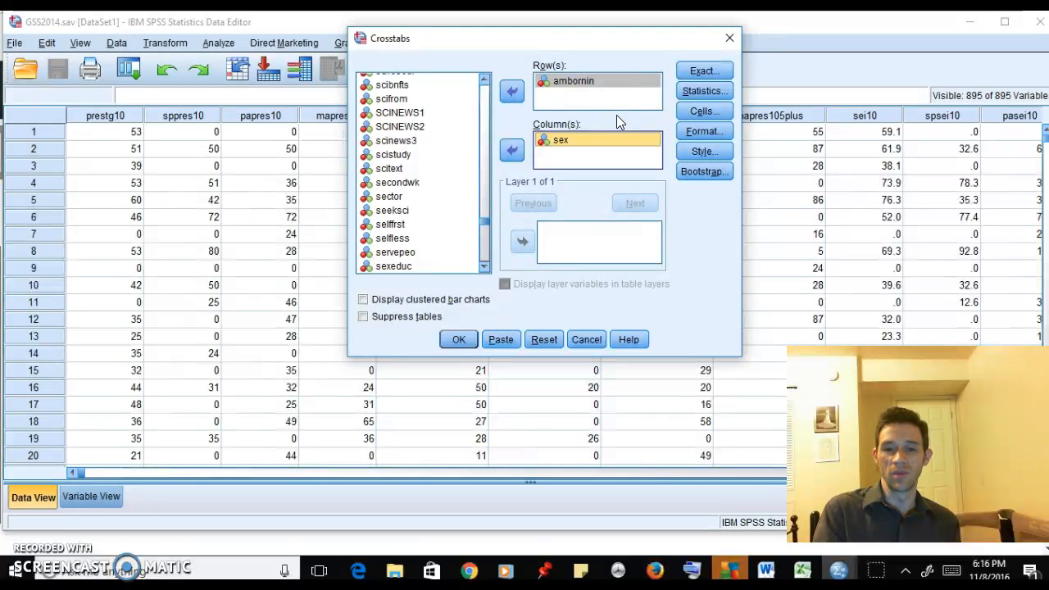
# Request the Chi-square statistic for the crosstab of ambornin by sex
pyautogui.click(711, 92)
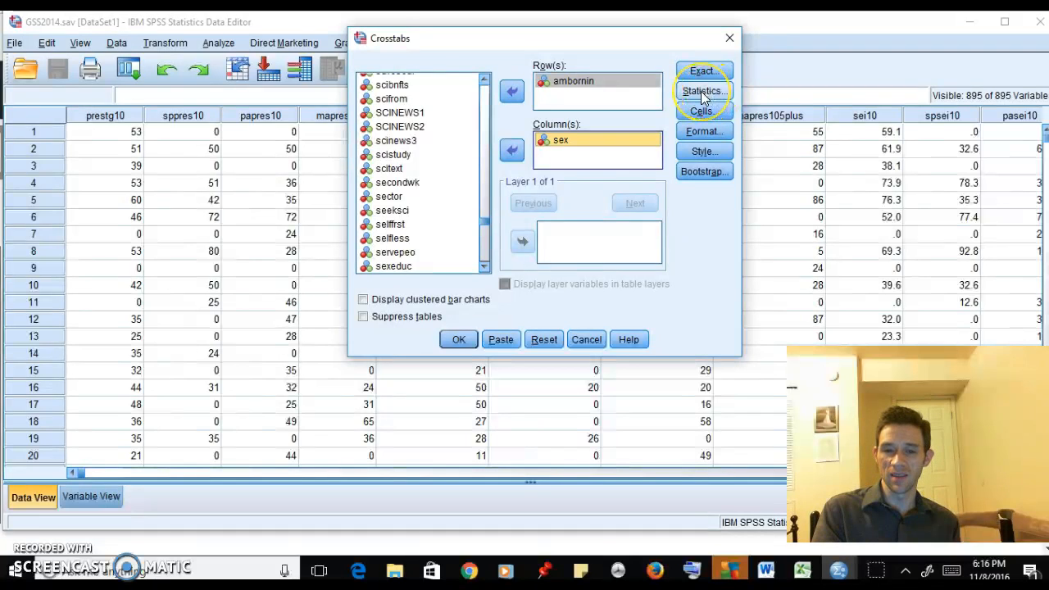
pyautogui.click(701, 91)
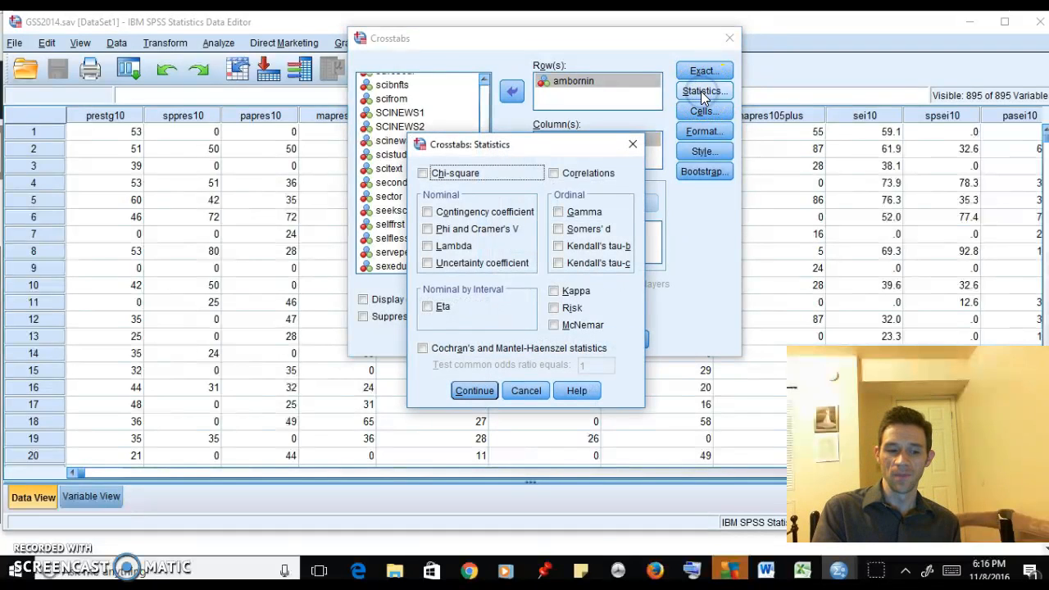
pyautogui.click(423, 173)
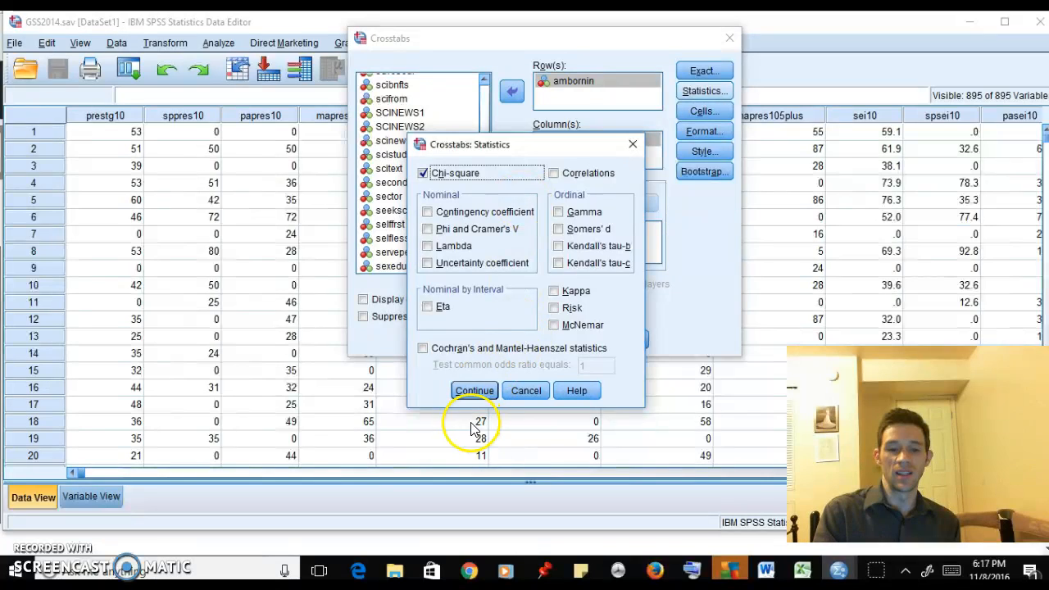
pyautogui.click(478, 392)
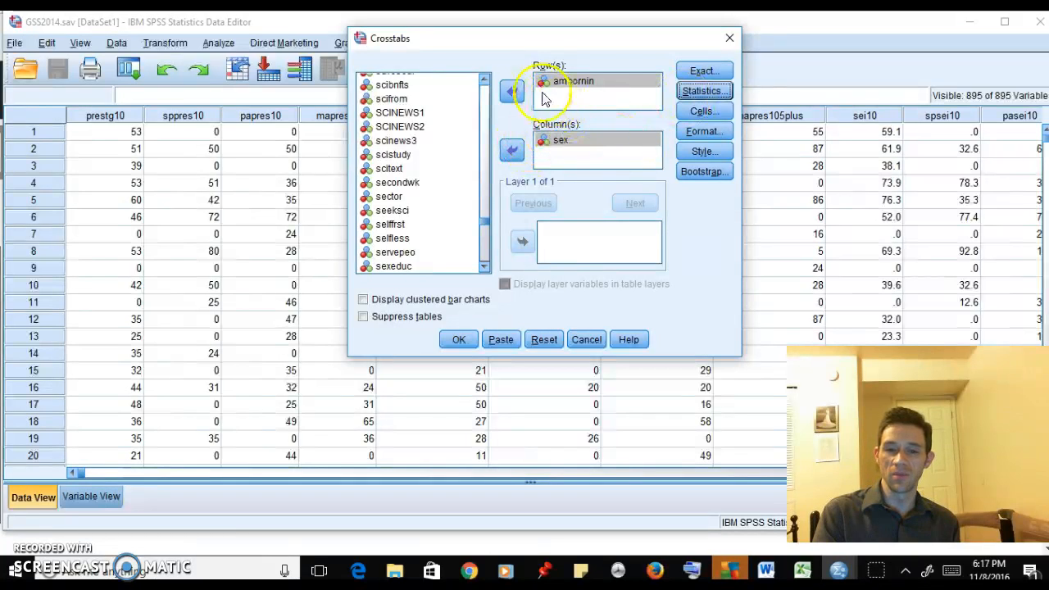
pyautogui.click(702, 92)
pyautogui.click(425, 173)
pyautogui.click(472, 390)
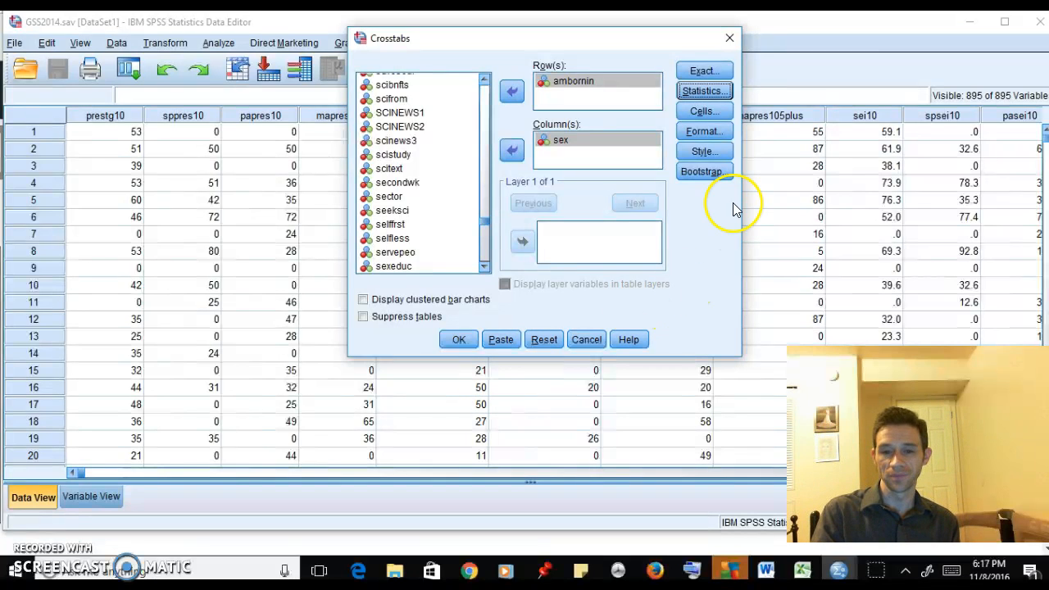
# Add column percentages alongside the observed counts in the cells and run the crosstab
pyautogui.click(725, 114)
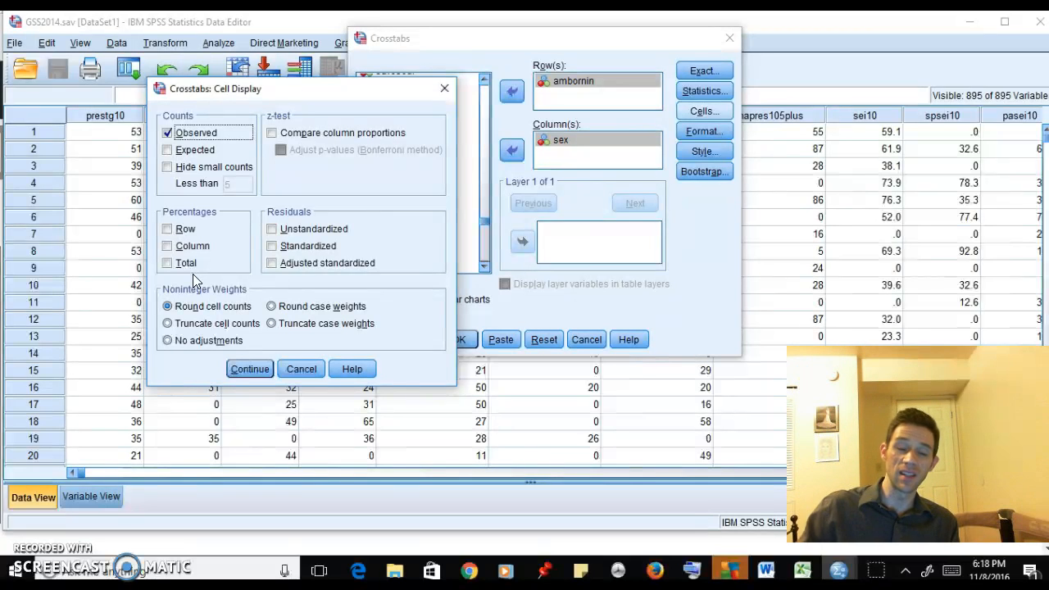
pyautogui.click(167, 247)
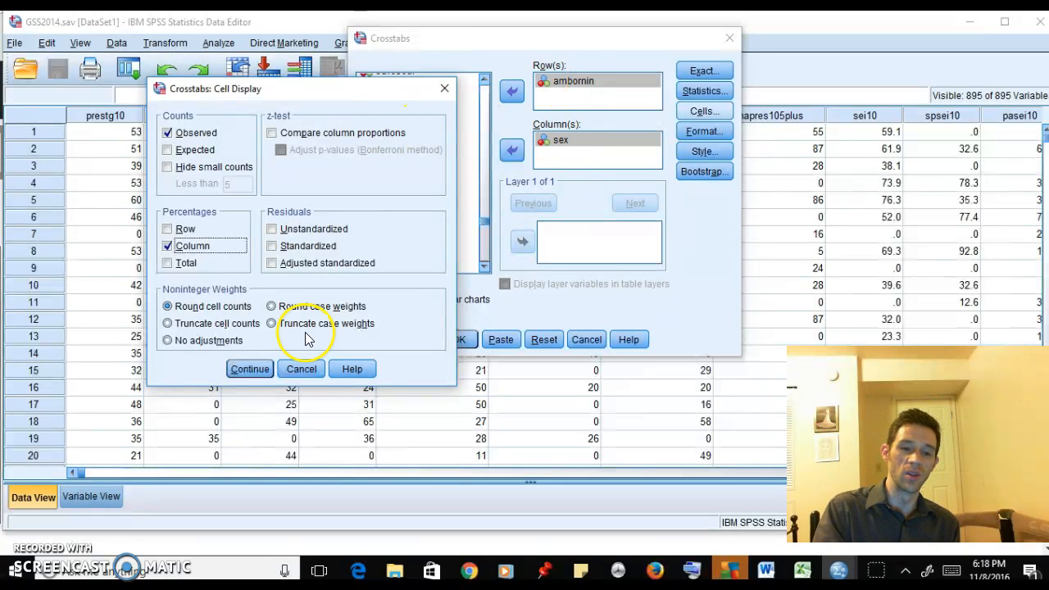
pyautogui.click(250, 368)
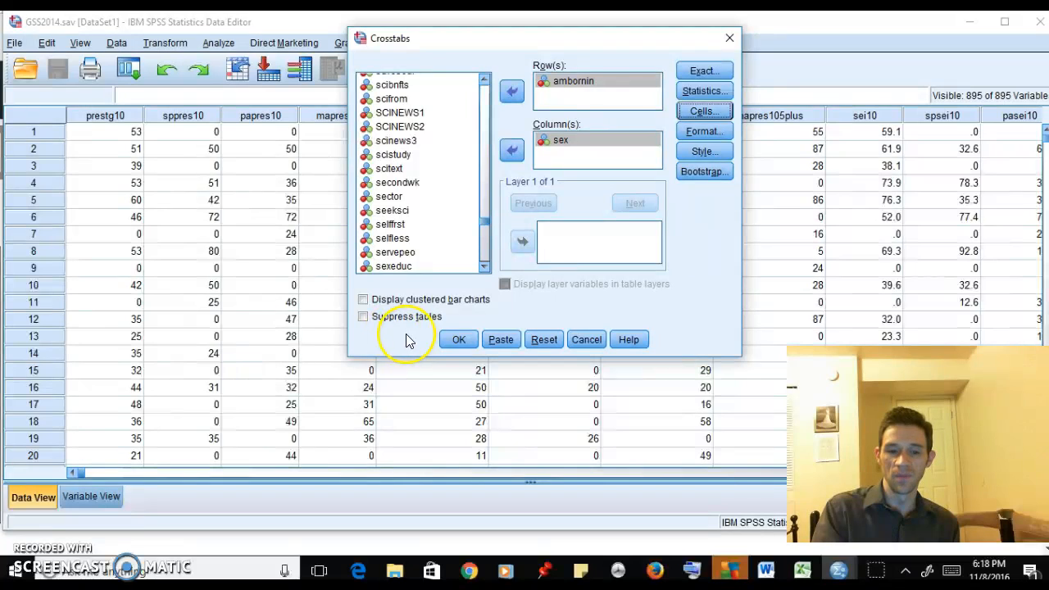
pyautogui.click(458, 339)
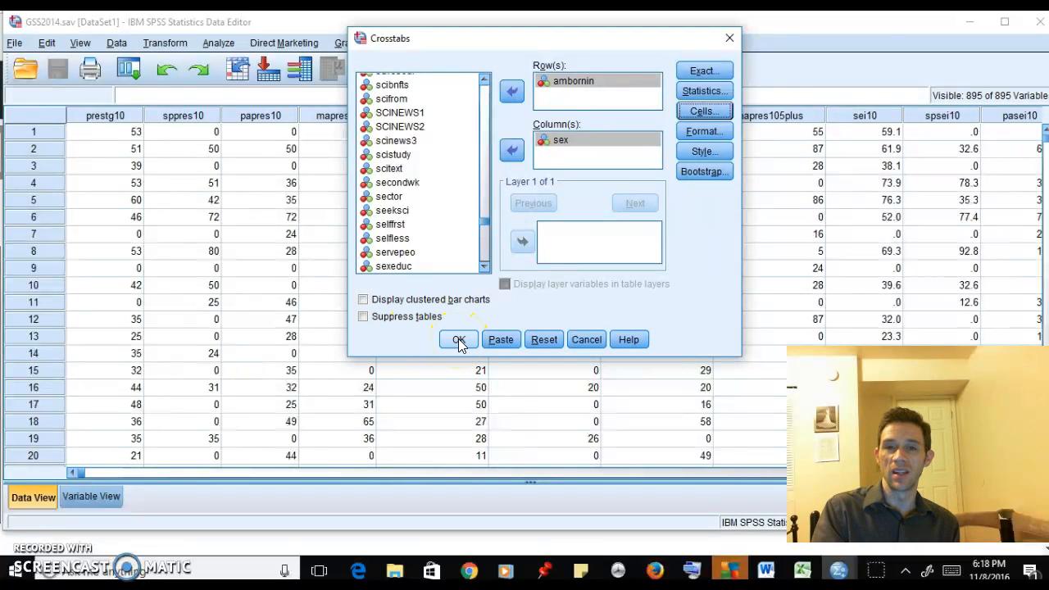
pyautogui.click(459, 339)
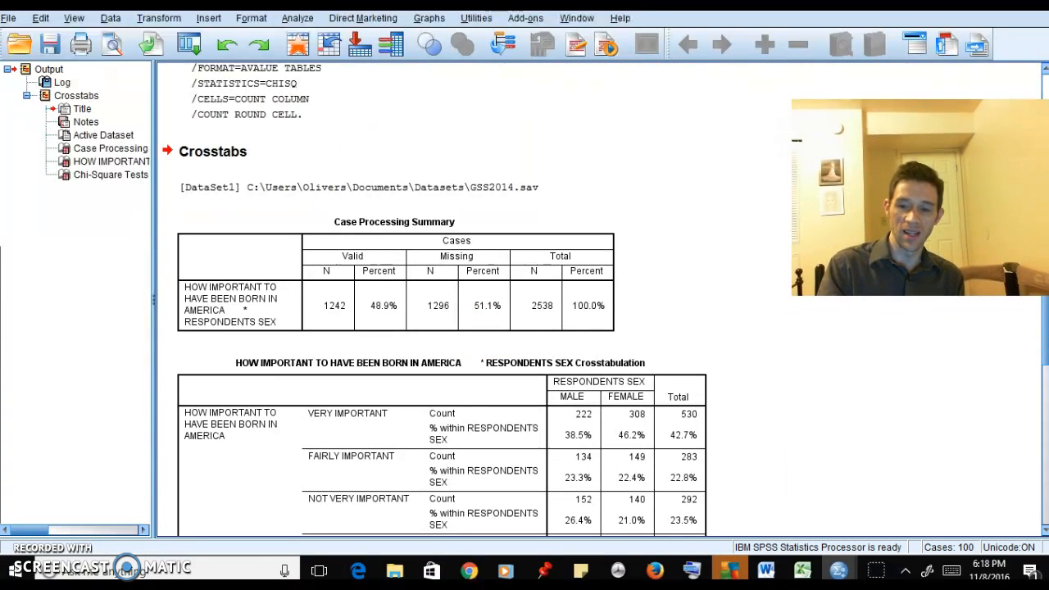
# Examine the Case Processing Summary and compare the male and female column percentages in the crosstabulation table
pyautogui.scroll(-2, 598, 299)
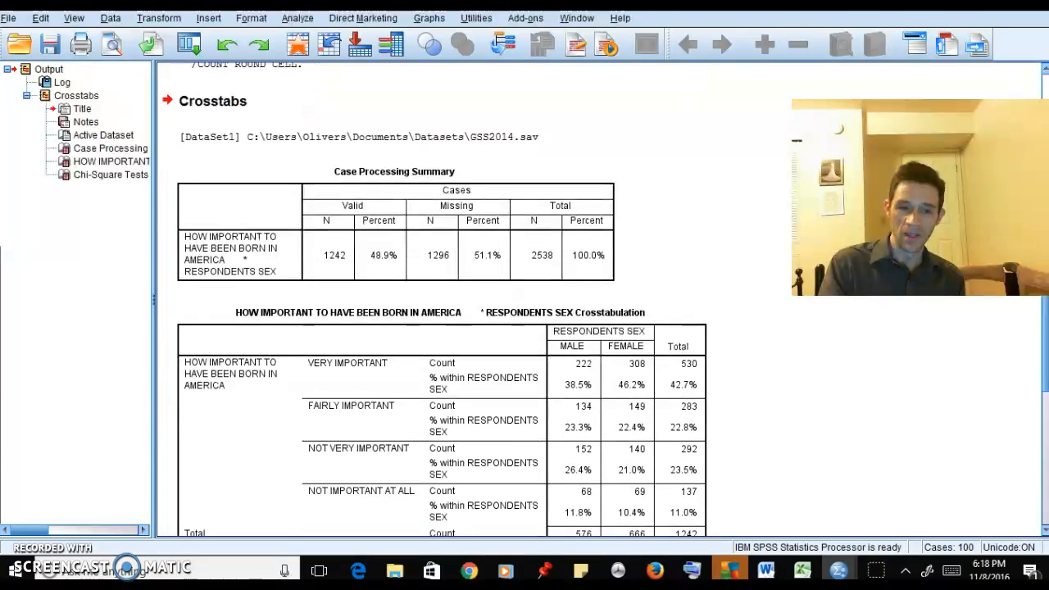
pyautogui.scroll(-3, 258, 230)
pyautogui.click(242, 205)
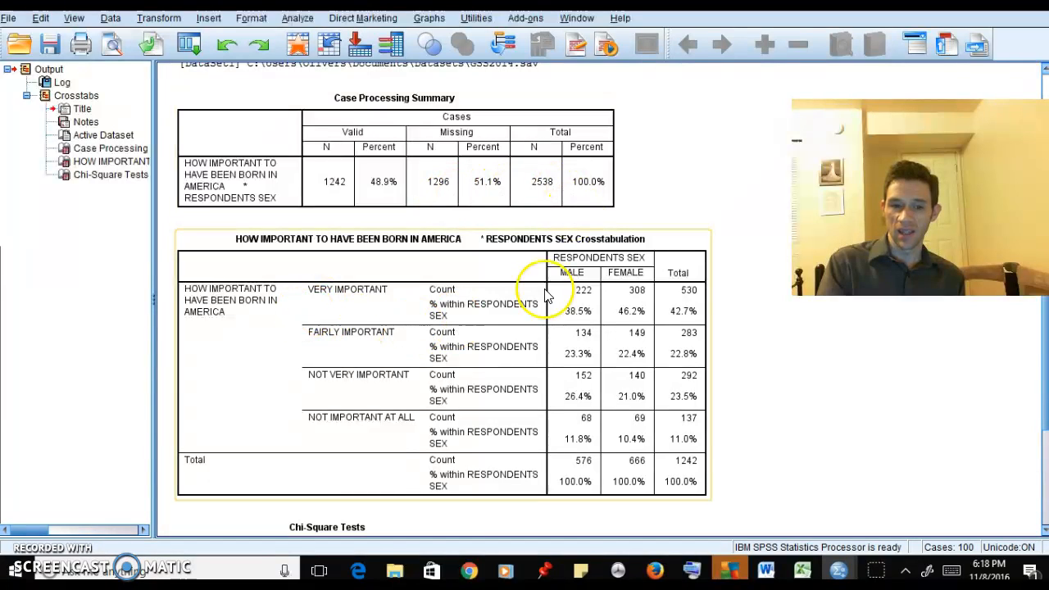
pyautogui.scroll(-2, 606, 300)
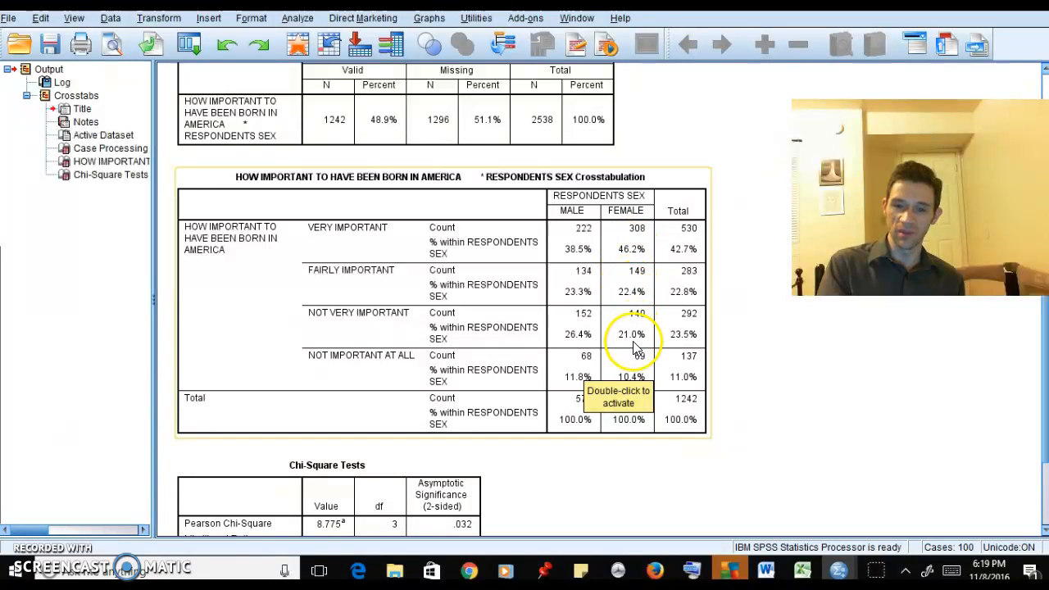
pyautogui.click(654, 460)
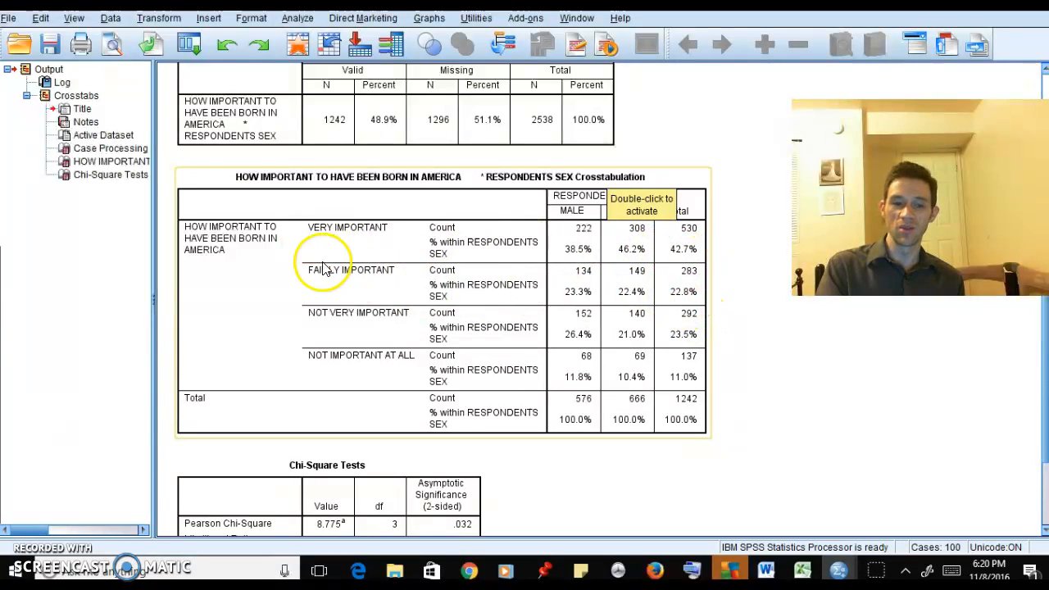
pyautogui.click(586, 250)
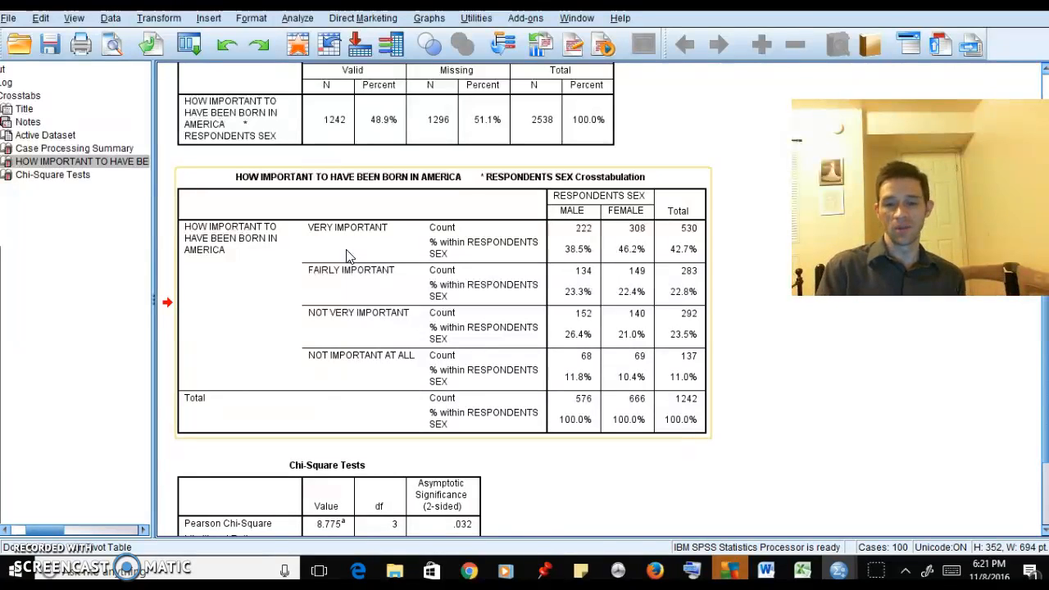
# Examine the Pearson Chi-Square value, degrees of freedom and significance in the Chi-Square Tests table
pyautogui.scroll(-3, 1044, 299)
pyautogui.click(443, 450)
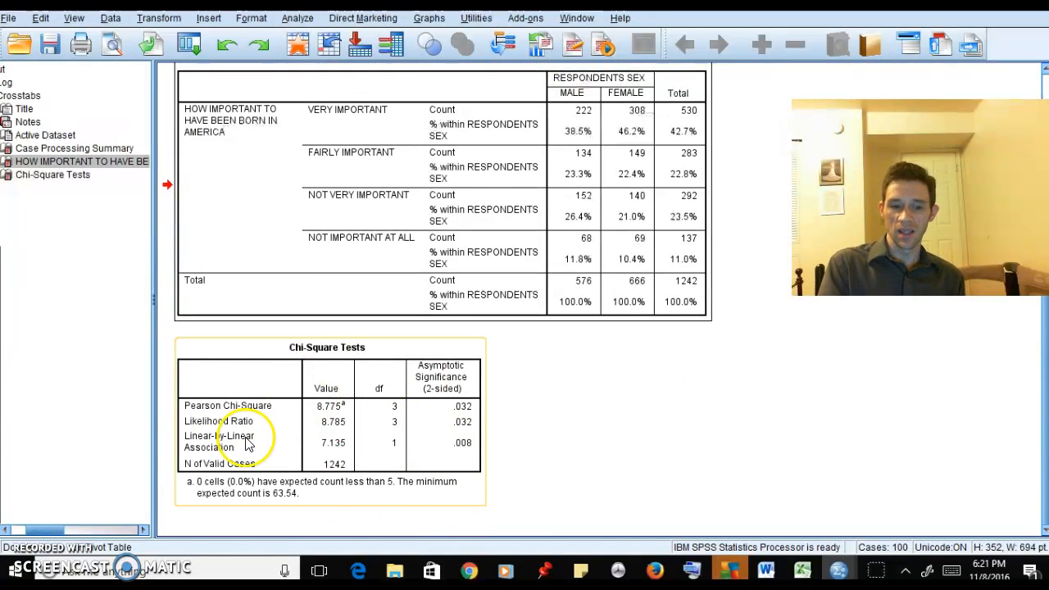
pyautogui.click(397, 449)
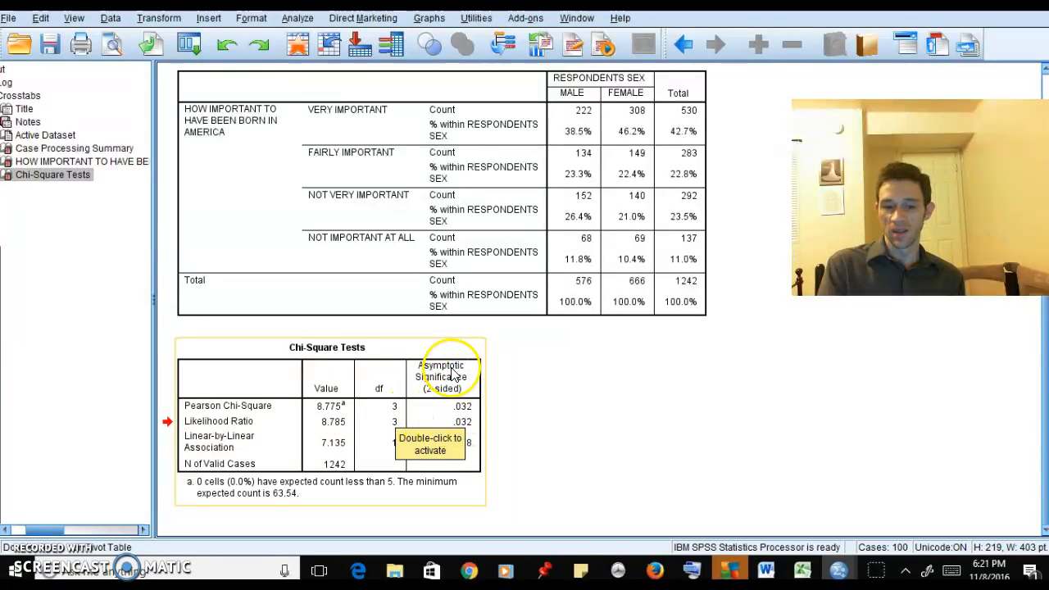
pyautogui.click(461, 413)
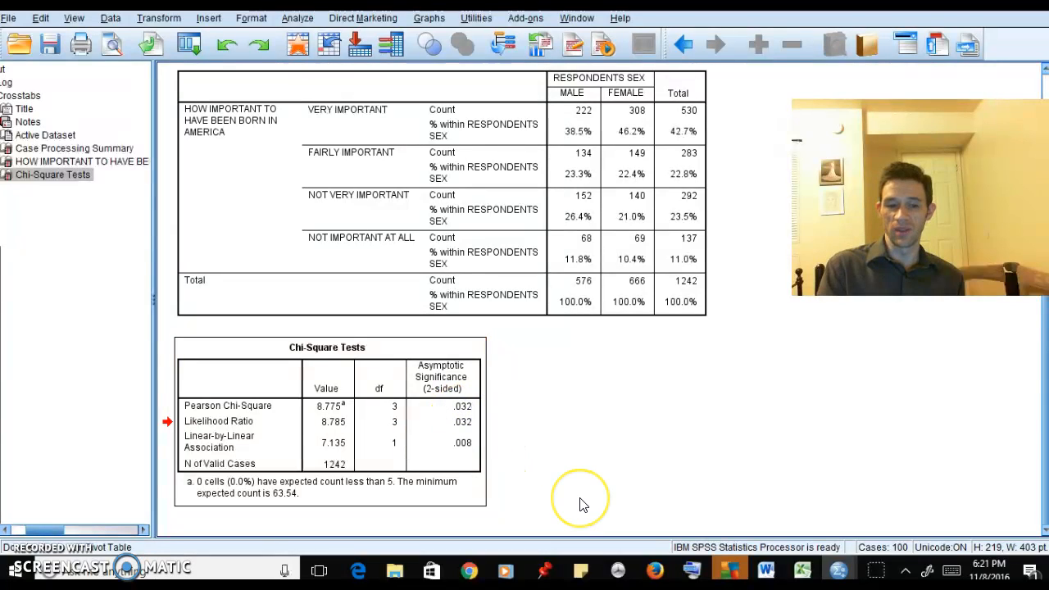